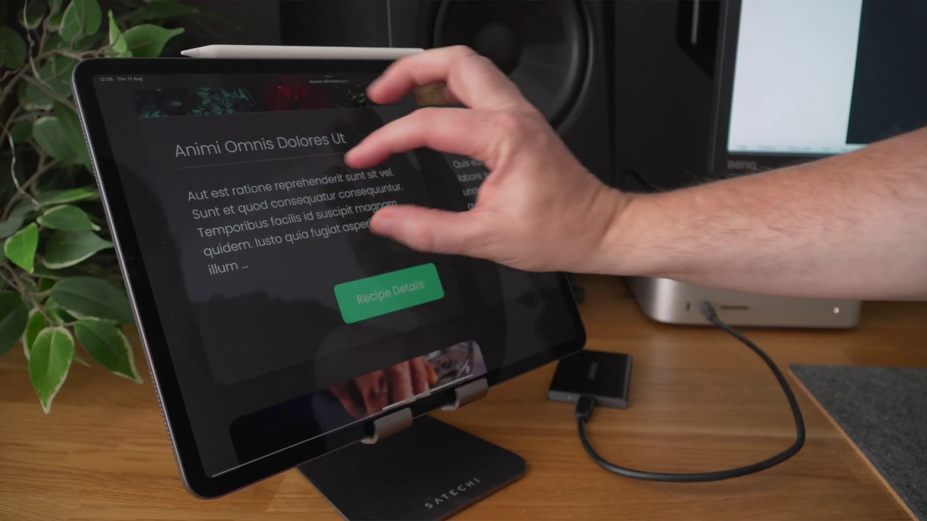
- Close the SiteOrigin CSS plugin details overlay in WordPress admin
scroll(338, 217, up, 5)
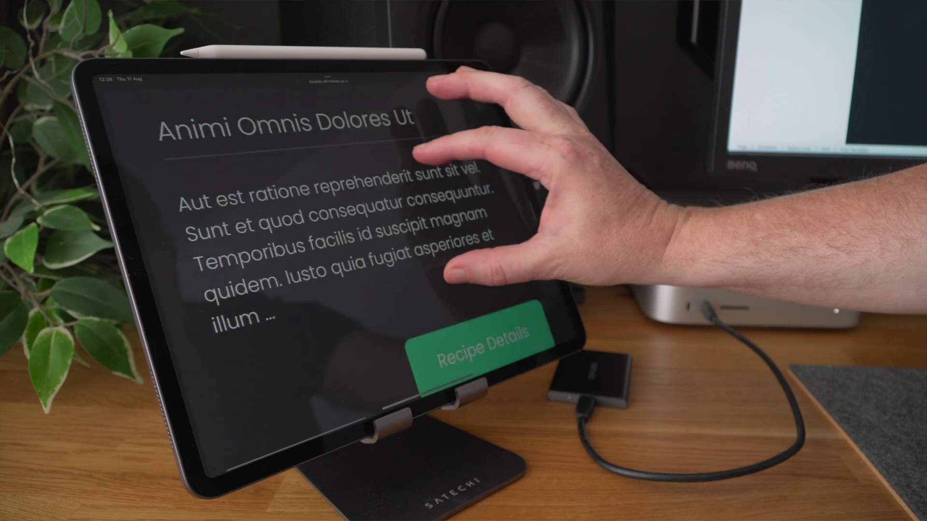
scroll(458, 203, down, 5)
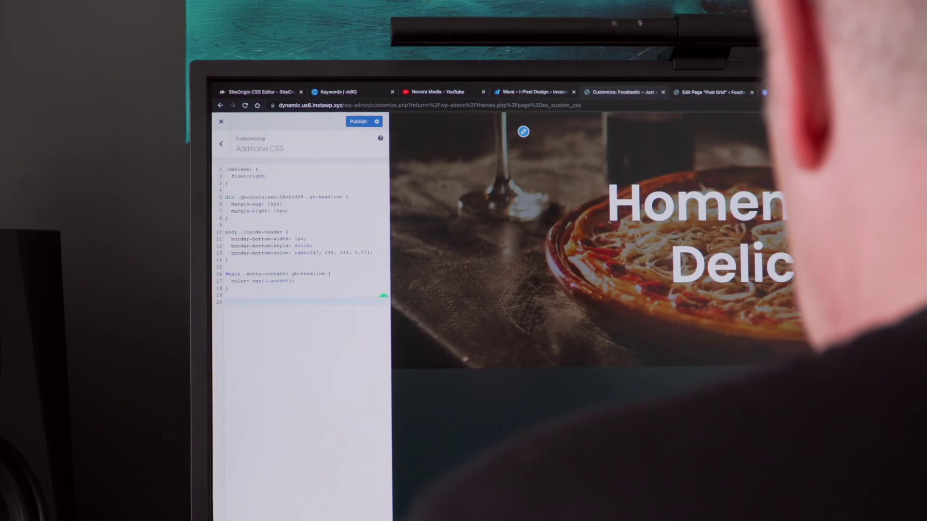
text(h3.g)
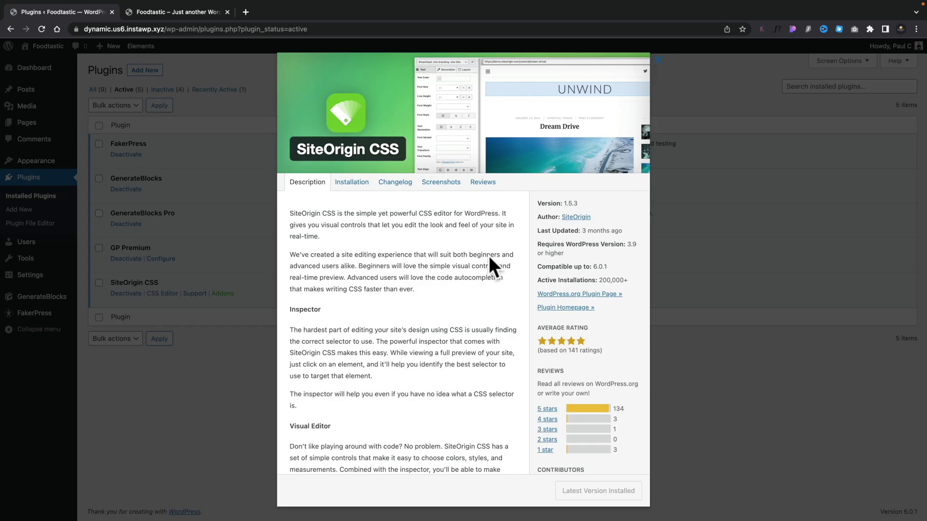
click(657, 60)
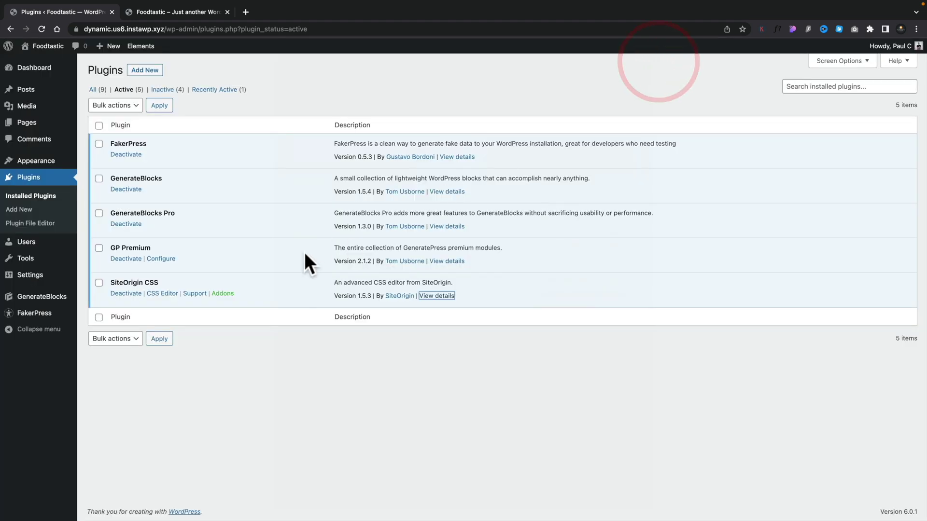
- Open Appearance > Custom CSS and switch to the visual CSS editor
mouse_move(45, 162)
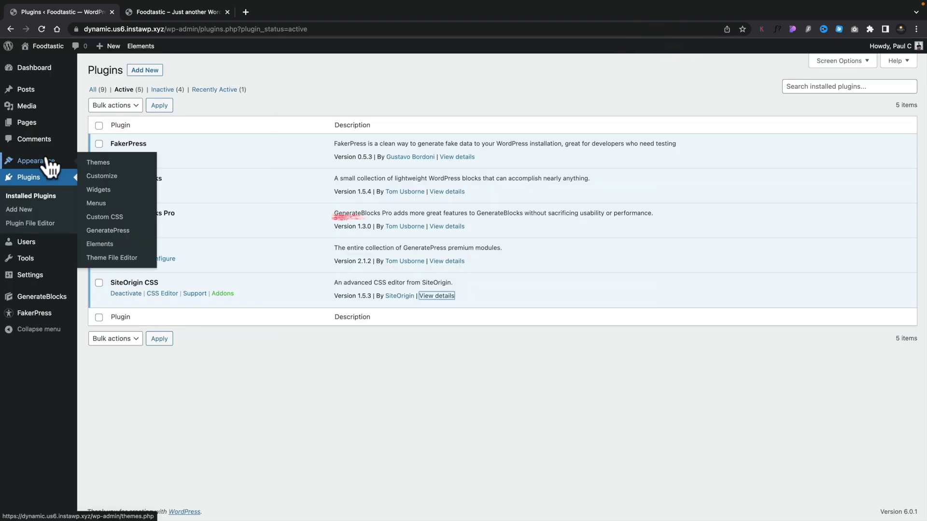
click(106, 217)
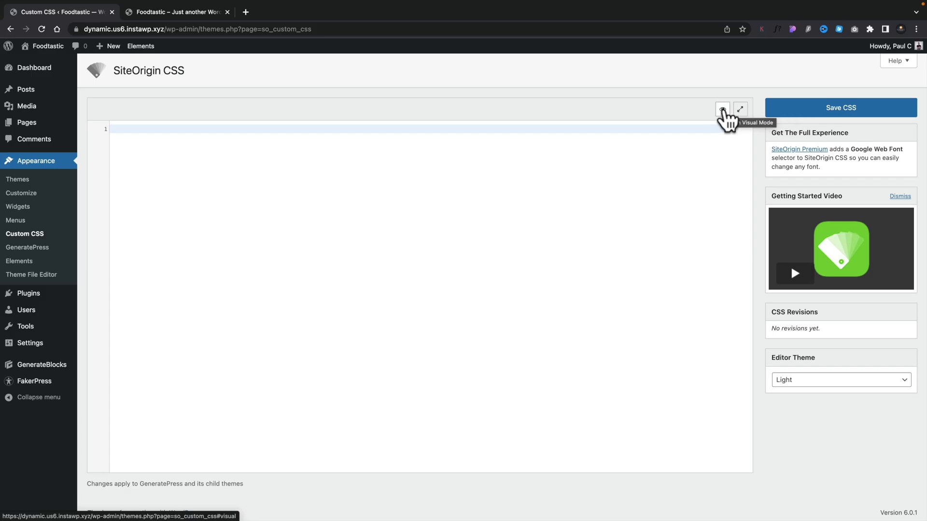
click(723, 110)
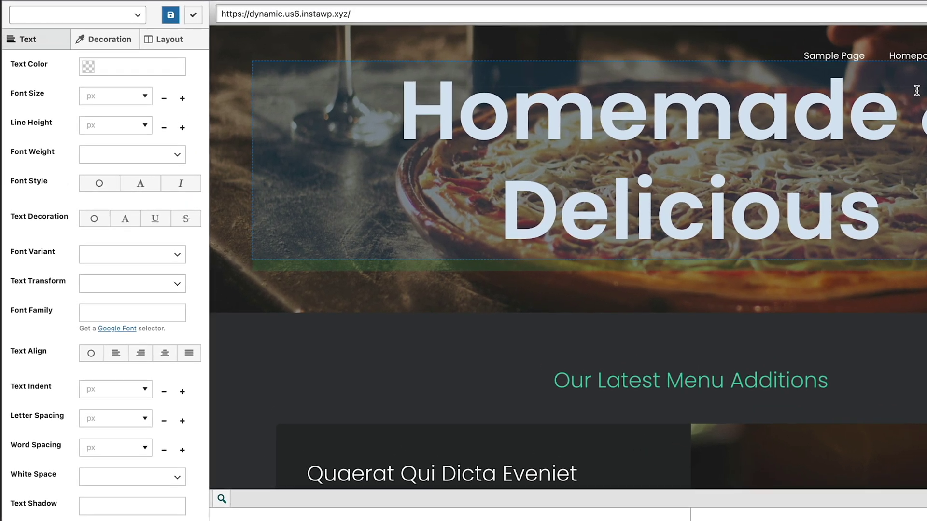
- Browse the visual editor's Decoration settings, then the Text tab's font size unit list
click(45, 38)
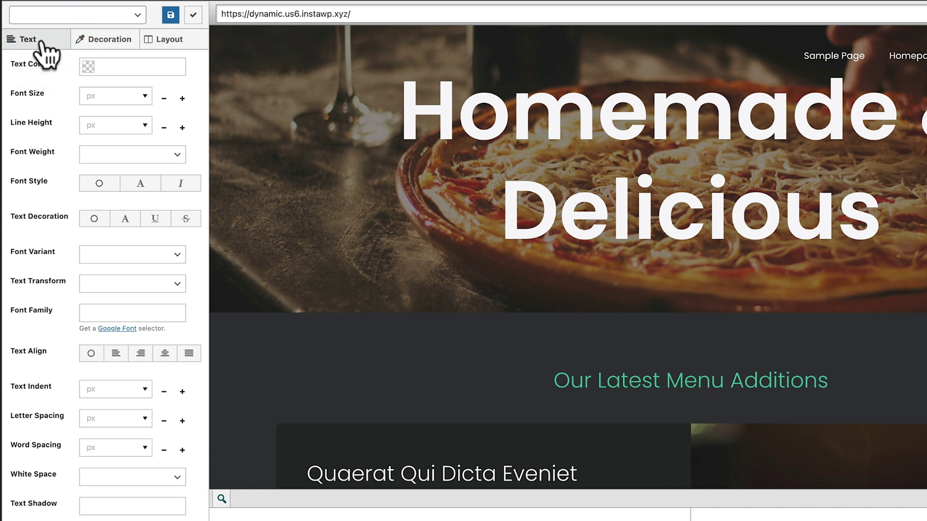
click(96, 35)
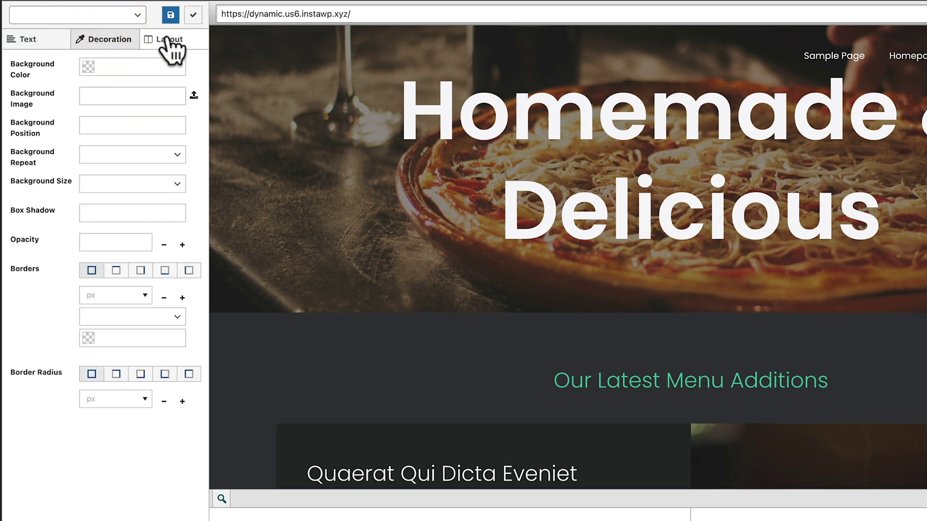
click(16, 41)
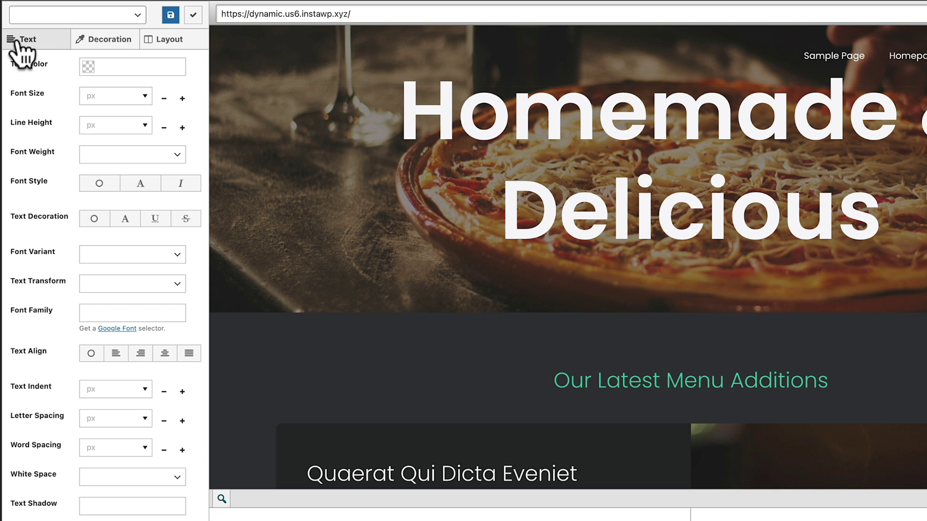
click(145, 98)
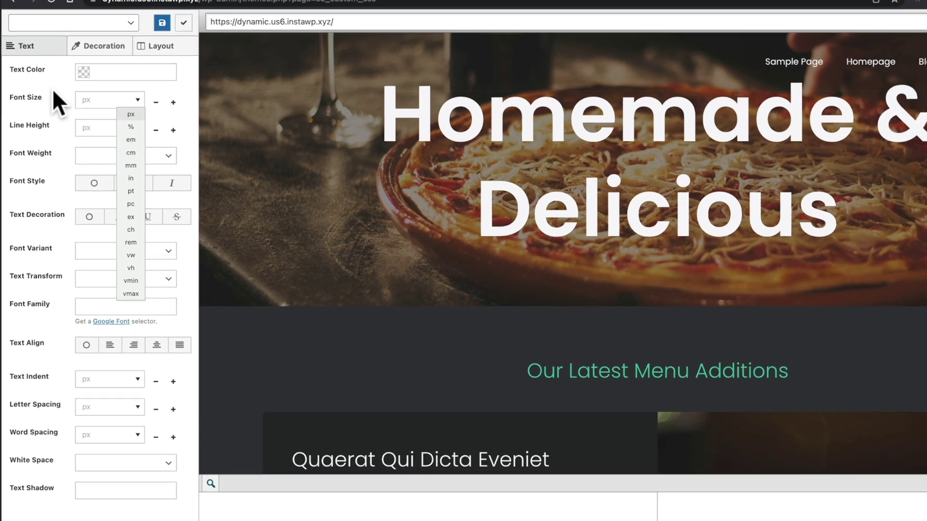
click(56, 85)
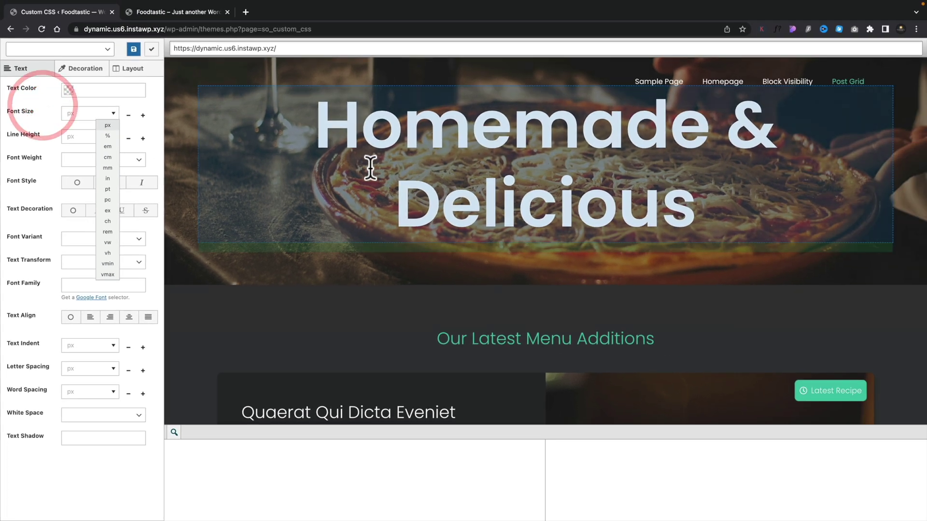
- Select the 'Homemade & Delicious' hero heading in the preview, showing its 8.5em font size
click(428, 147)
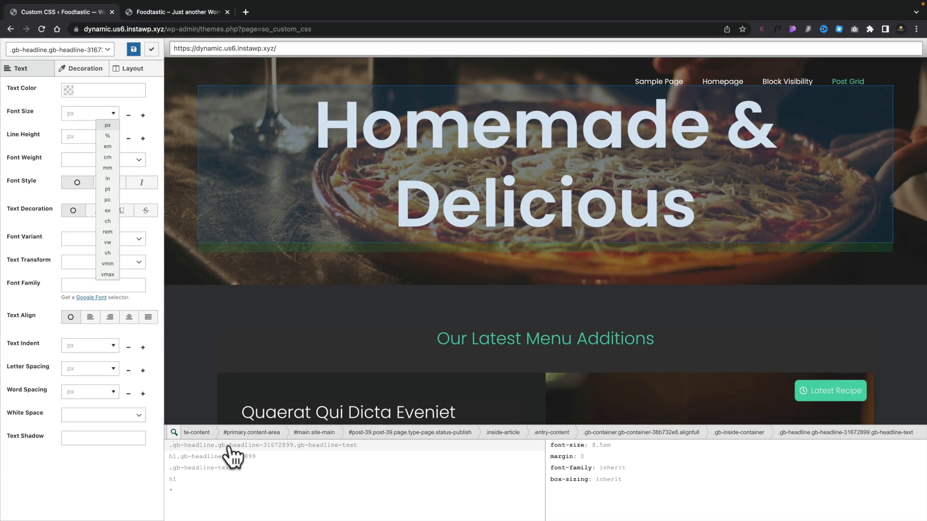
- Choose the hero heading's full selector and set its text colour to #ffffff
click(228, 446)
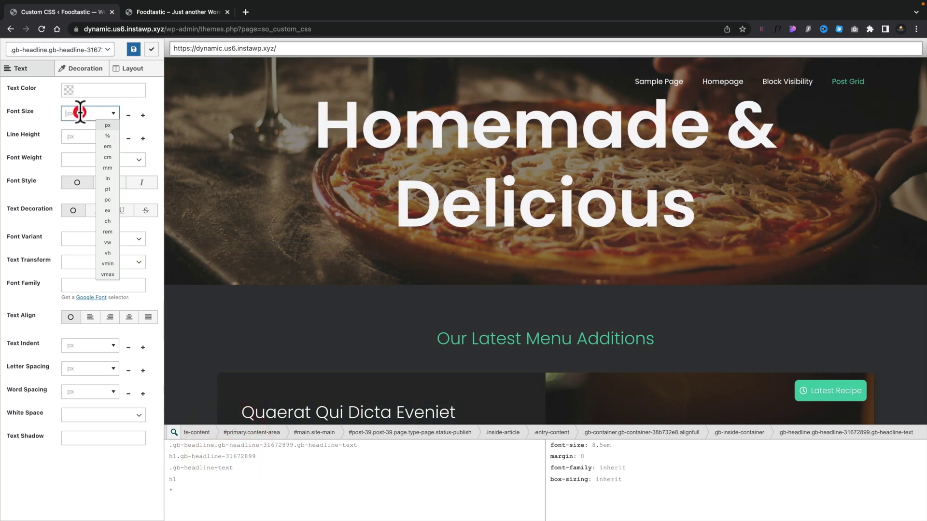
click(75, 90)
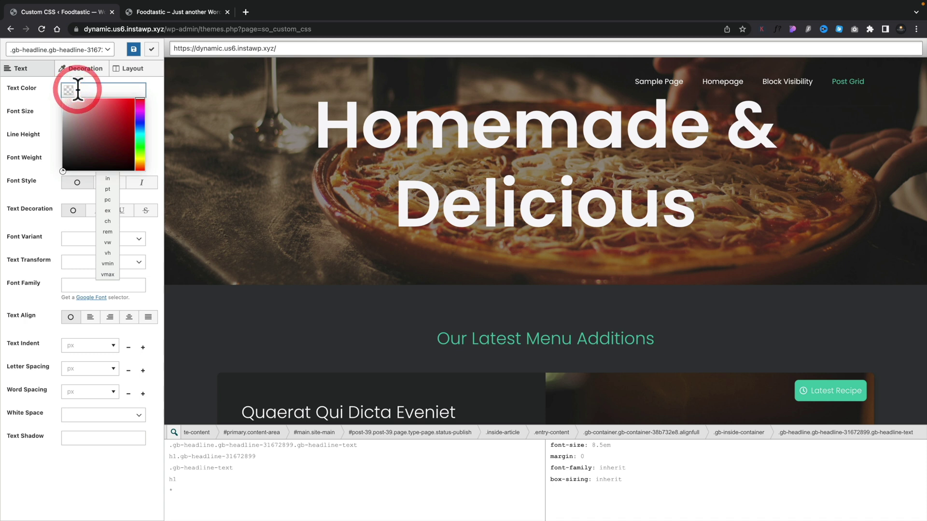
click(114, 112)
drag(114, 118, 59, 98)
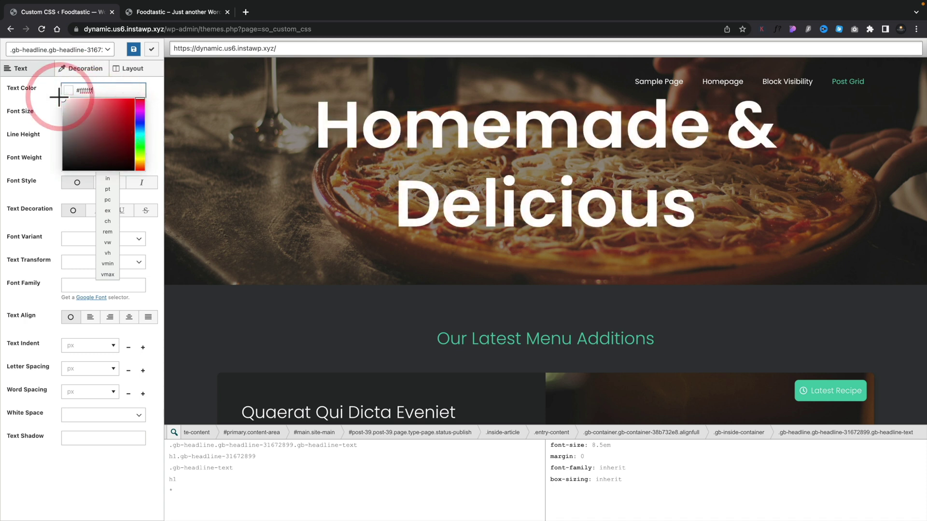
click(45, 110)
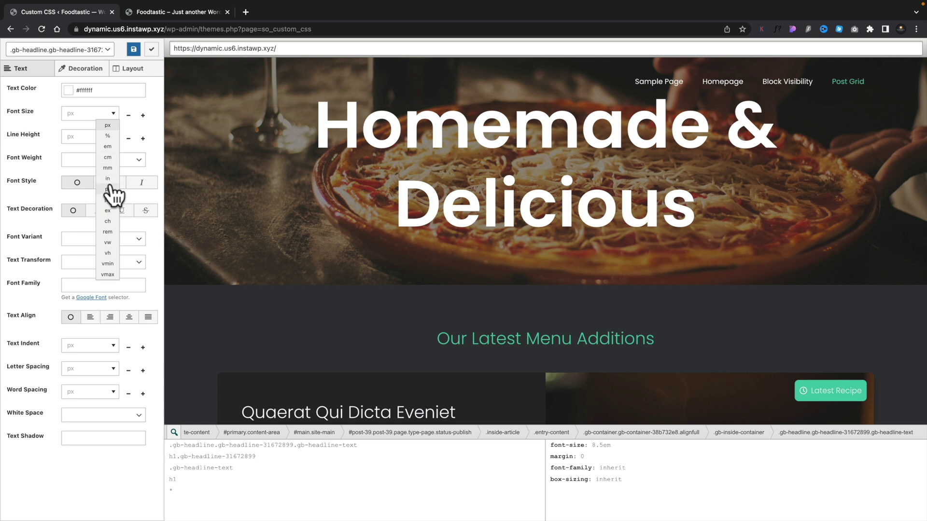
- Try a 36em font size, clear it back to default, and right-align the heading
click(108, 146)
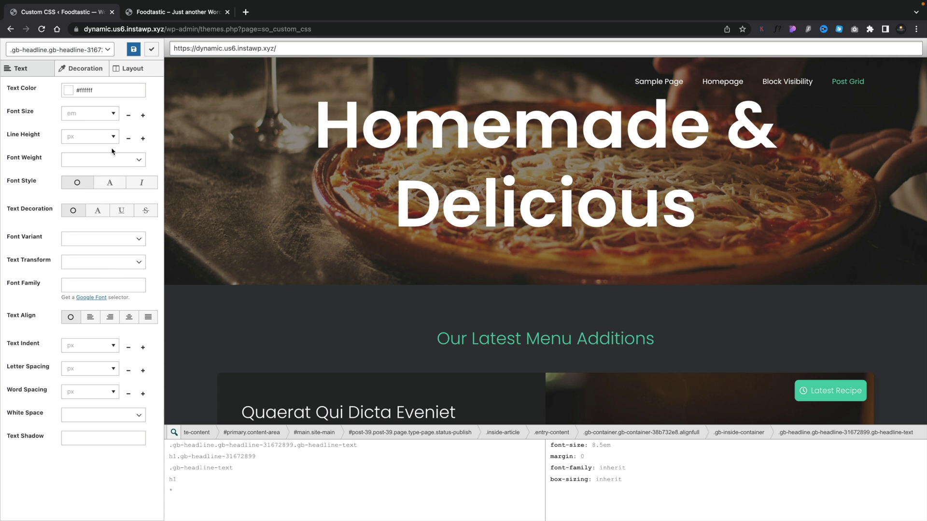
click(91, 115)
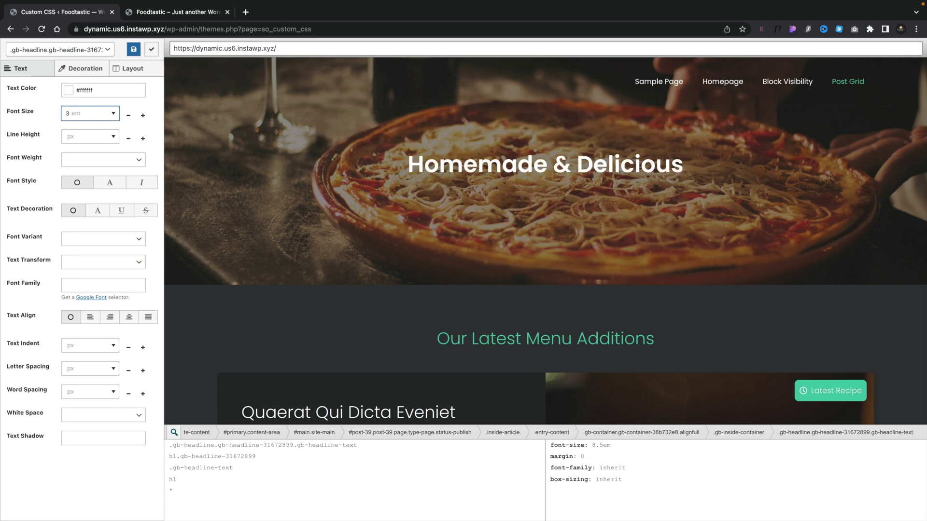
text(36)
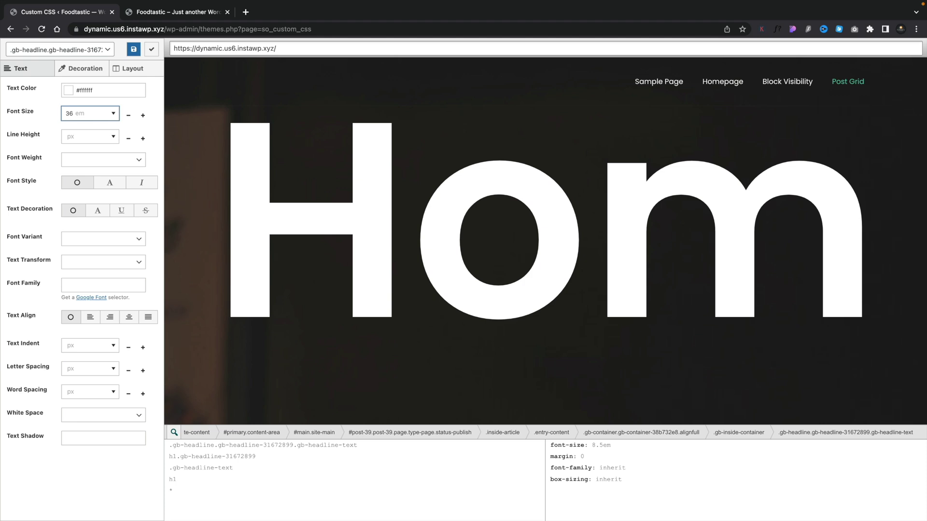
key(BackSpace)
key(BackSpace)
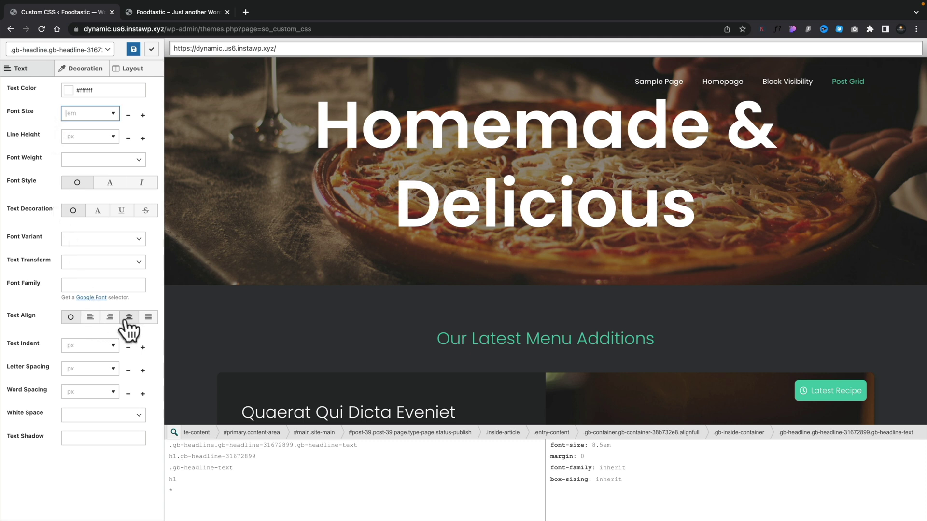
click(111, 319)
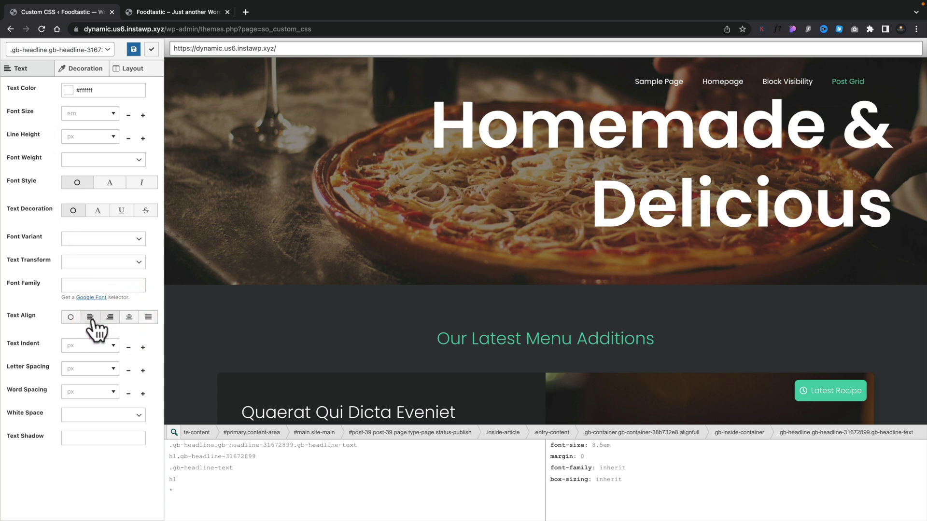
click(91, 319)
click(129, 319)
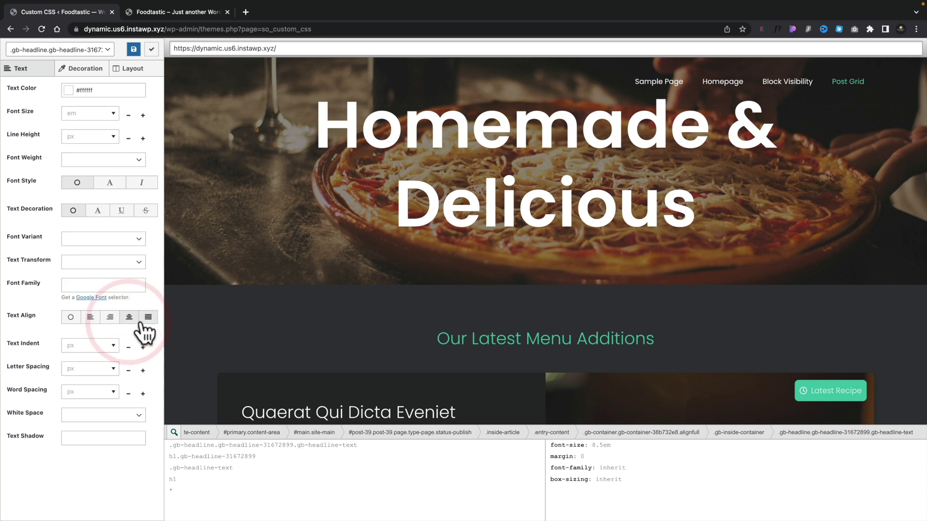
click(146, 320)
click(91, 319)
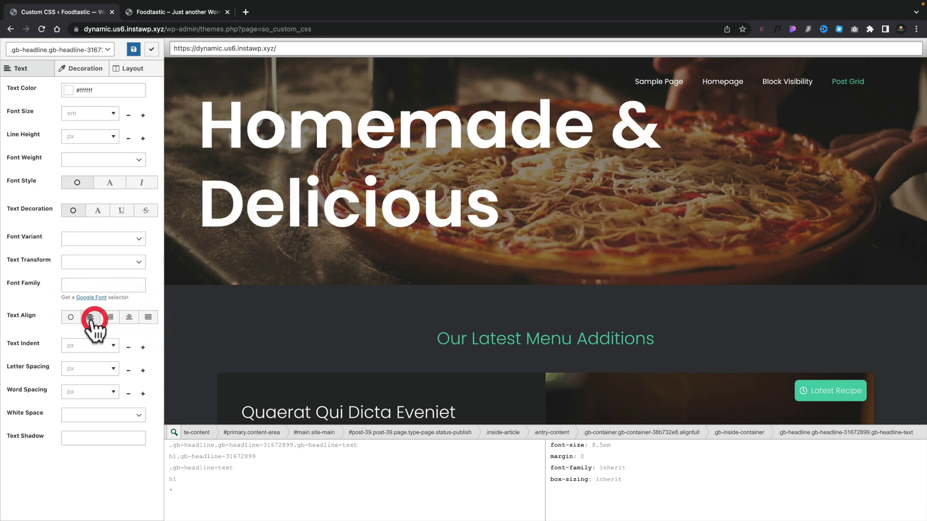
click(71, 318)
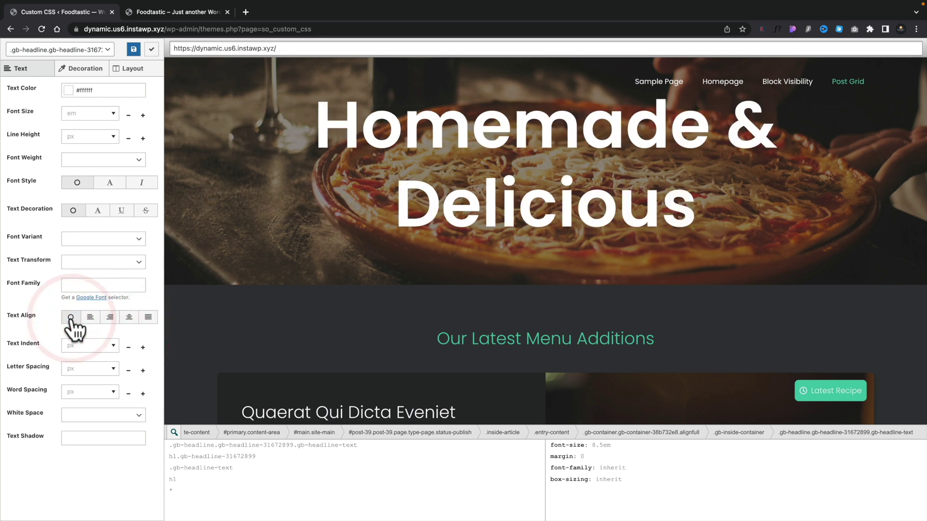
click(111, 239)
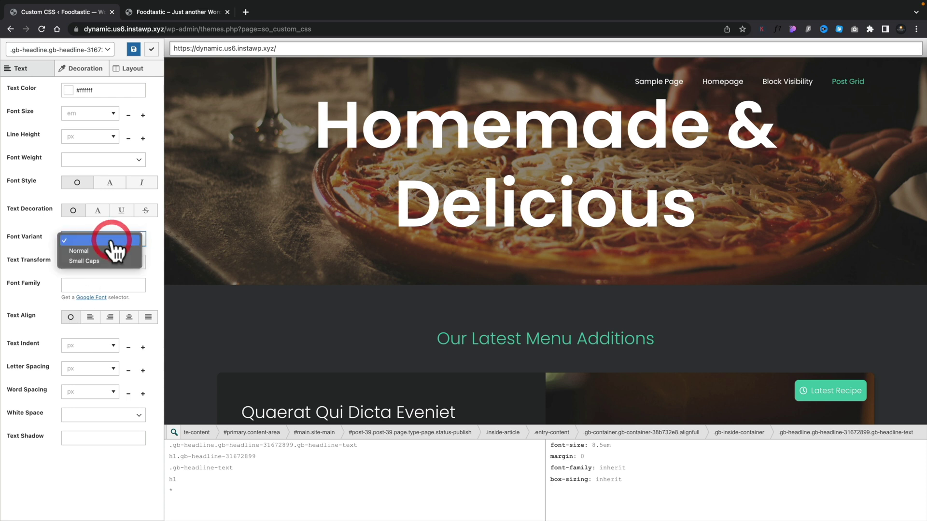
click(109, 239)
click(111, 185)
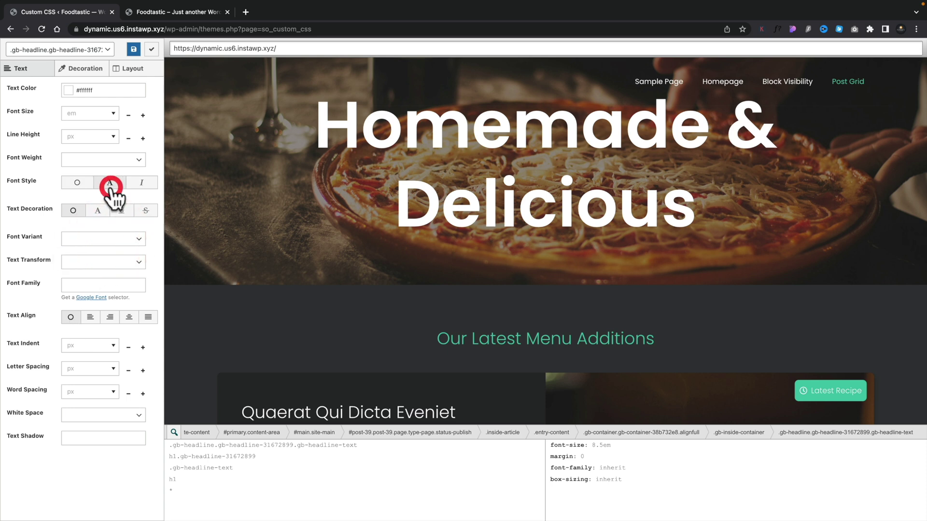
click(138, 184)
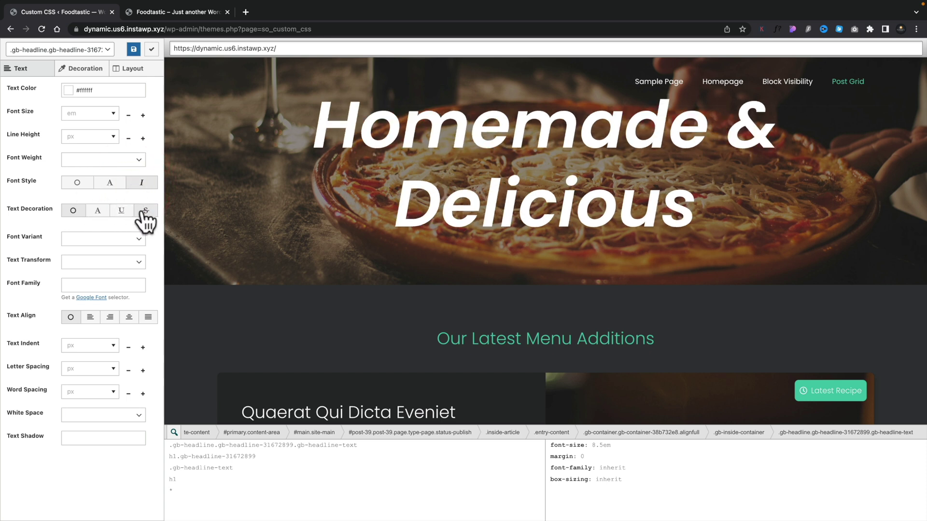
click(144, 212)
click(77, 185)
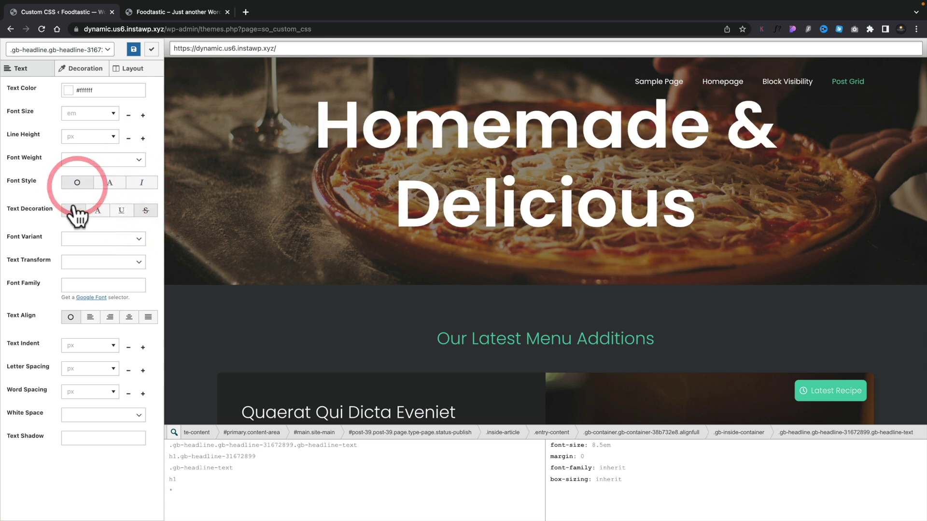
click(73, 211)
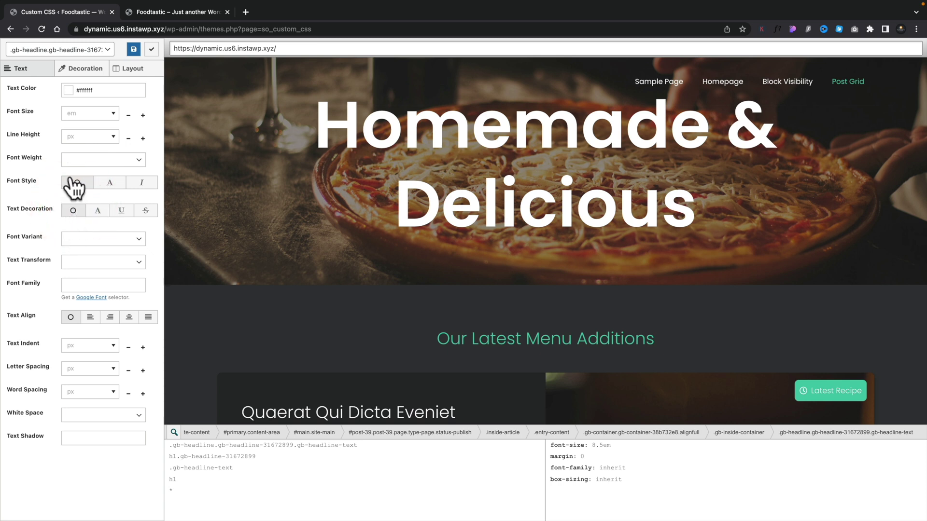
- Browse the Decoration tab's border radius units, then view the unset Layout settings
click(85, 78)
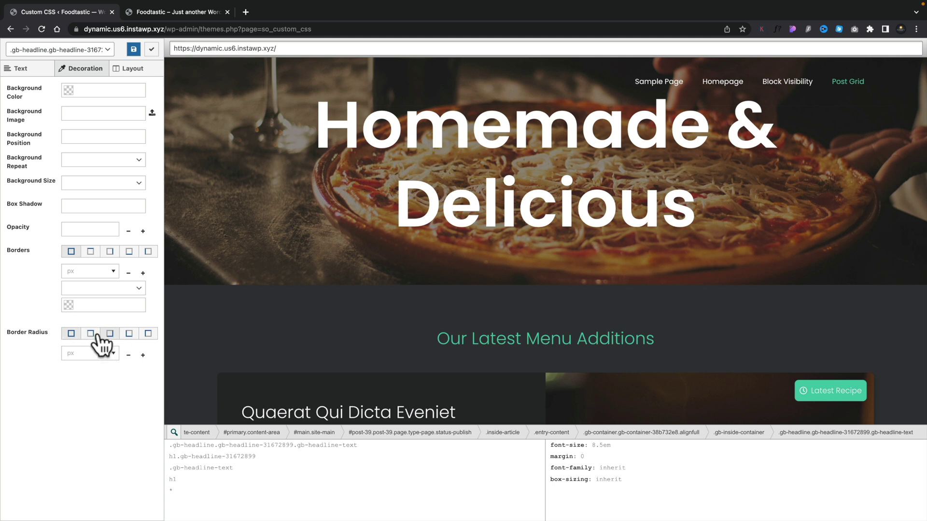
click(113, 353)
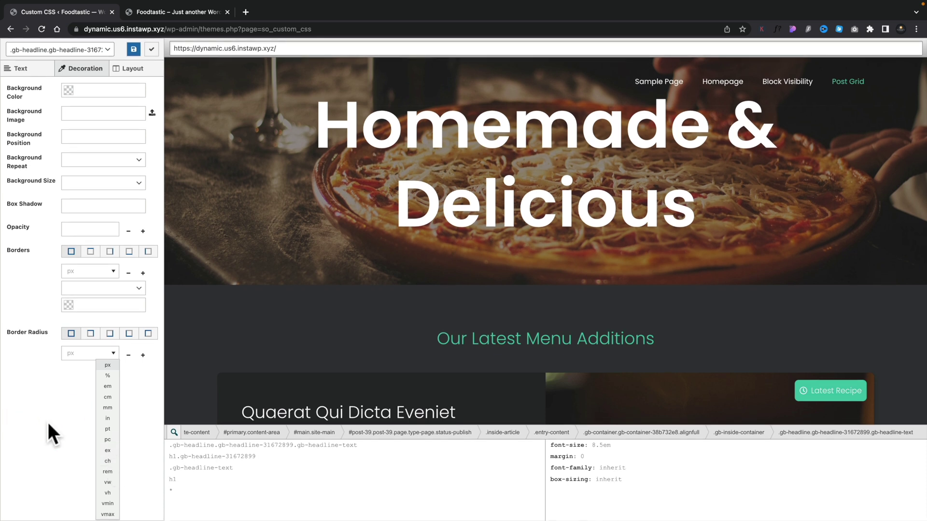
click(48, 422)
click(129, 70)
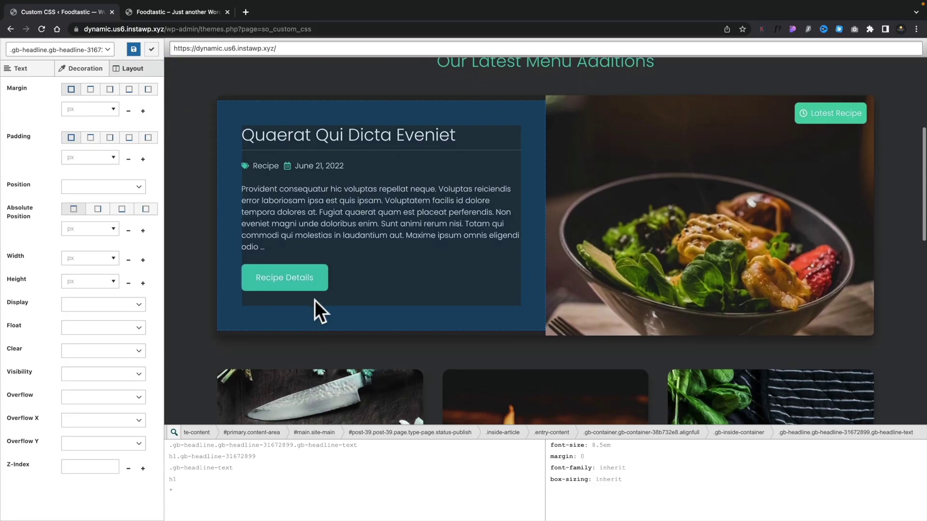
scroll(315, 302, down, 8)
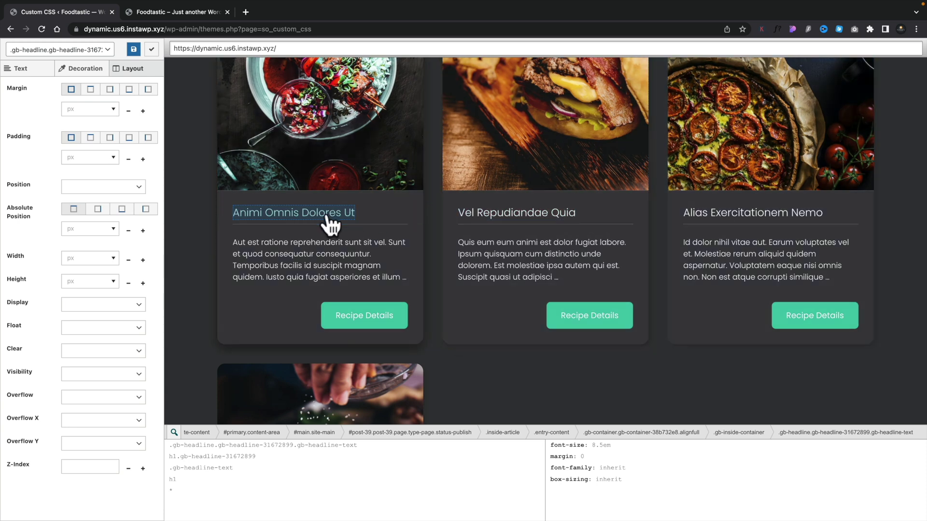
- Scroll to the recipe cards and inspect the 'Animi Omnis Dolores Ut' heading link
click(310, 215)
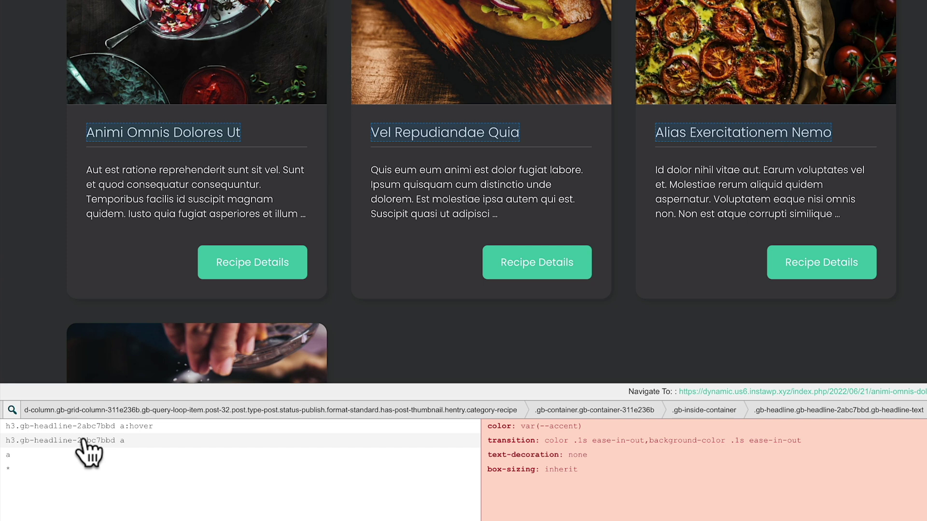
- Select the 'h3.gb-headline-2abc7bbd a' recipe heading link selector row
click(86, 441)
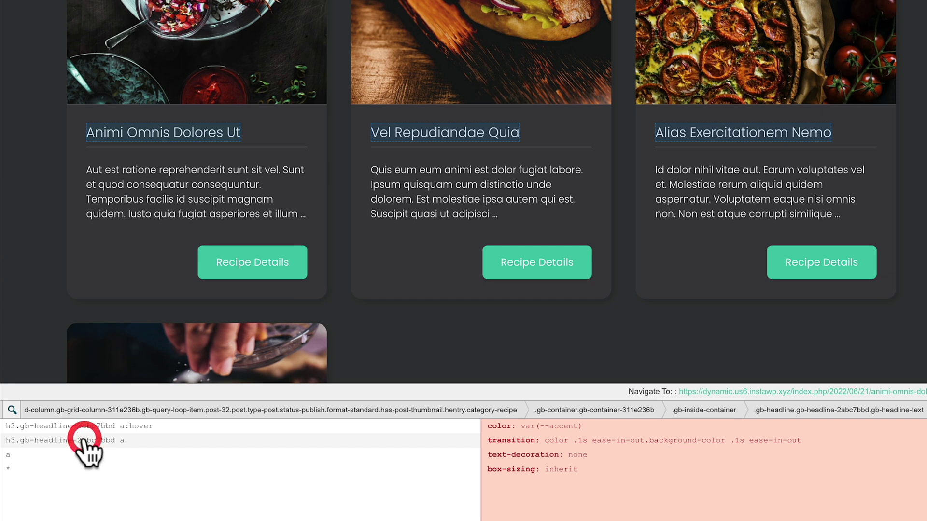
click(63, 441)
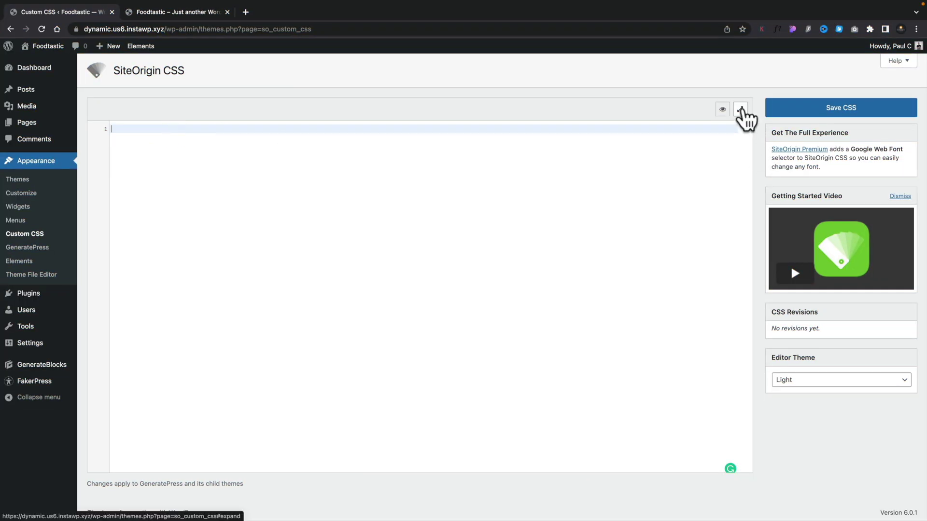
- Expand the live preview and inspect the hero headline, then the 'Our Latest Menu Additions' subheading
click(741, 109)
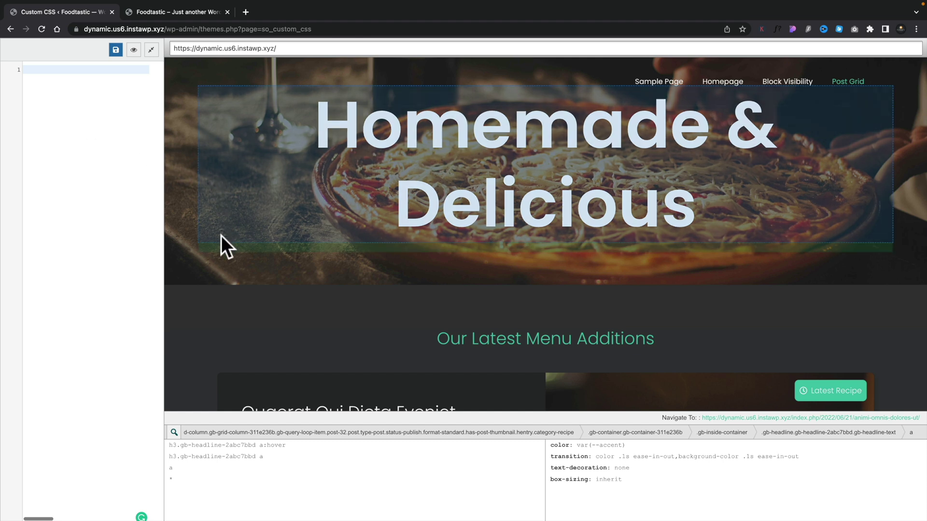
click(487, 125)
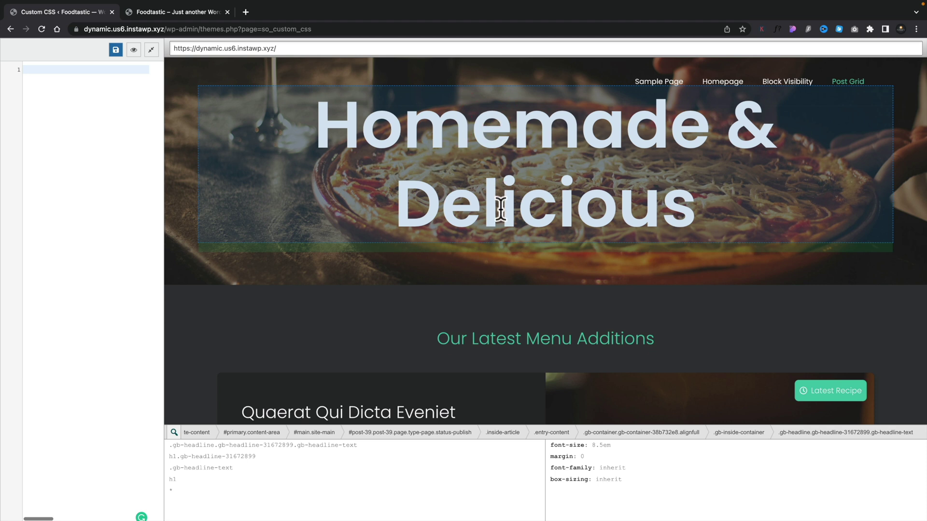
click(493, 342)
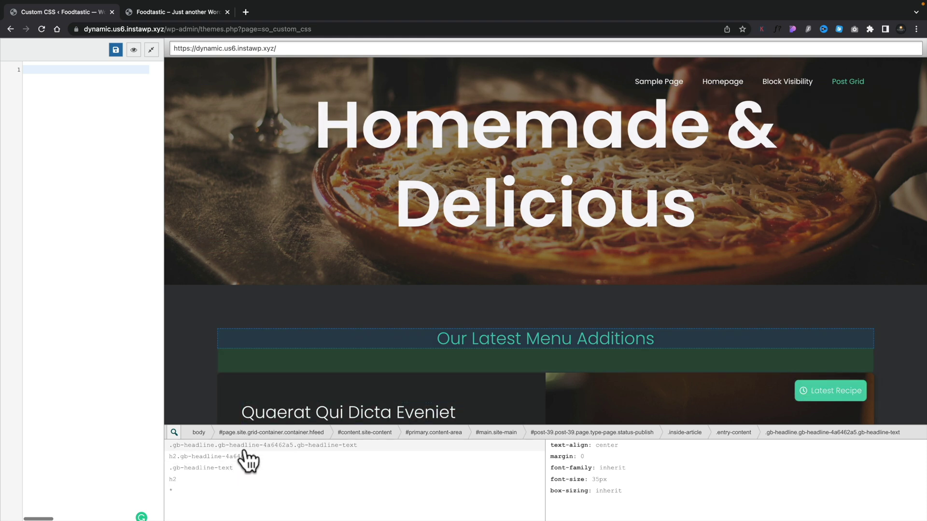
- Insert the '.gb-headline.gb-headline-4a6462a5.gb-headline-text' rule and give it border: 2px
click(245, 450)
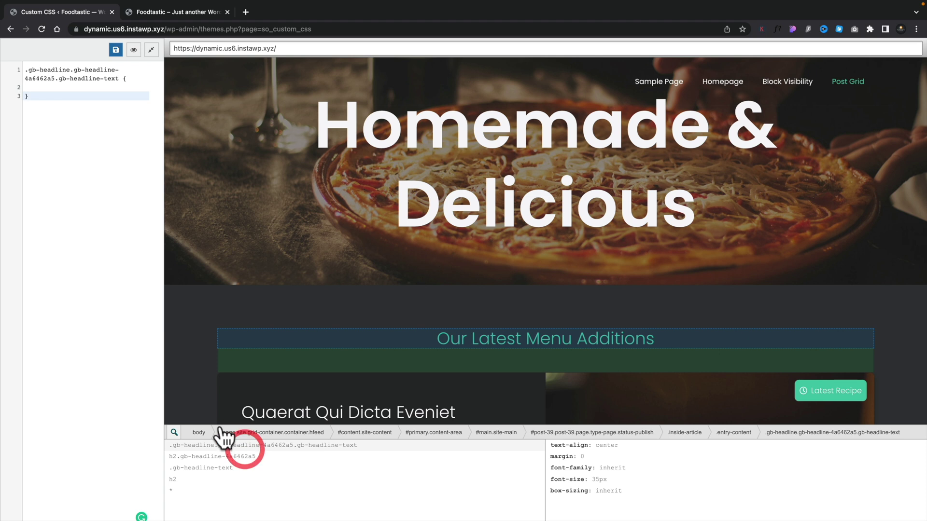
click(72, 88)
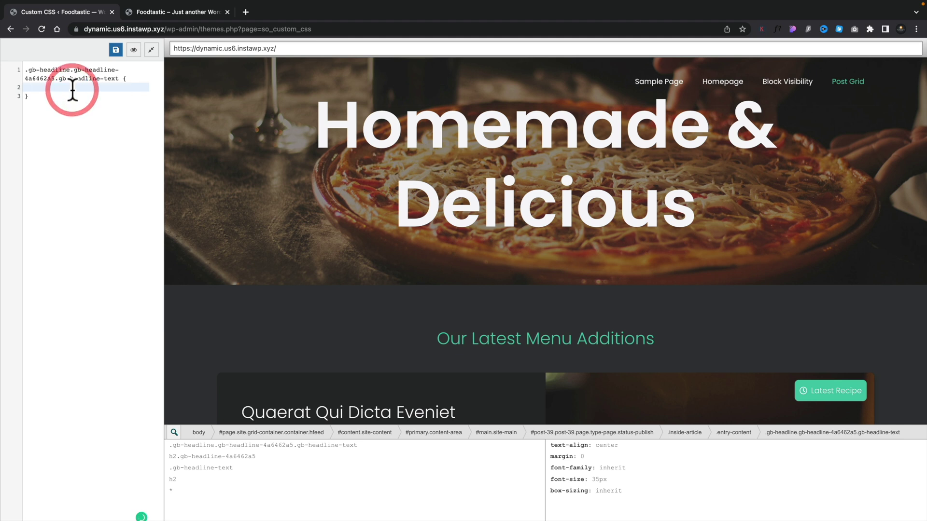
text(b)
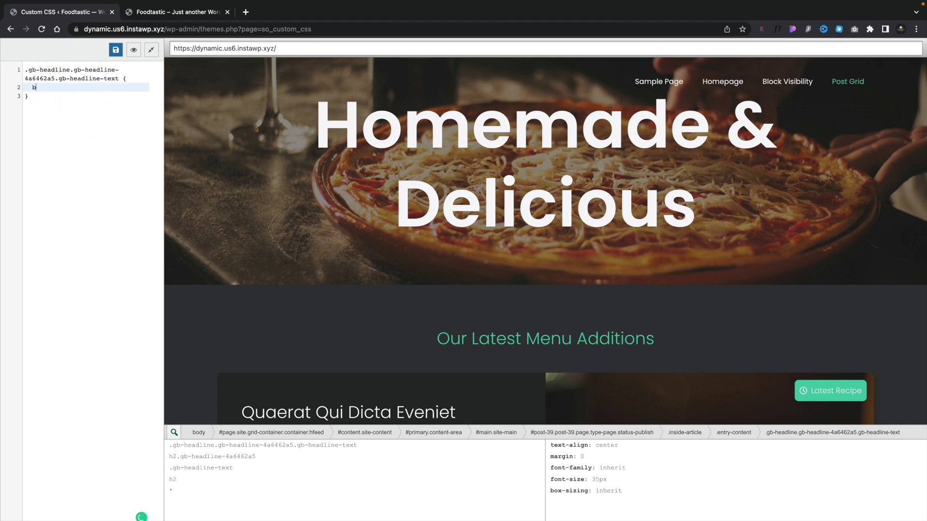
text(orde)
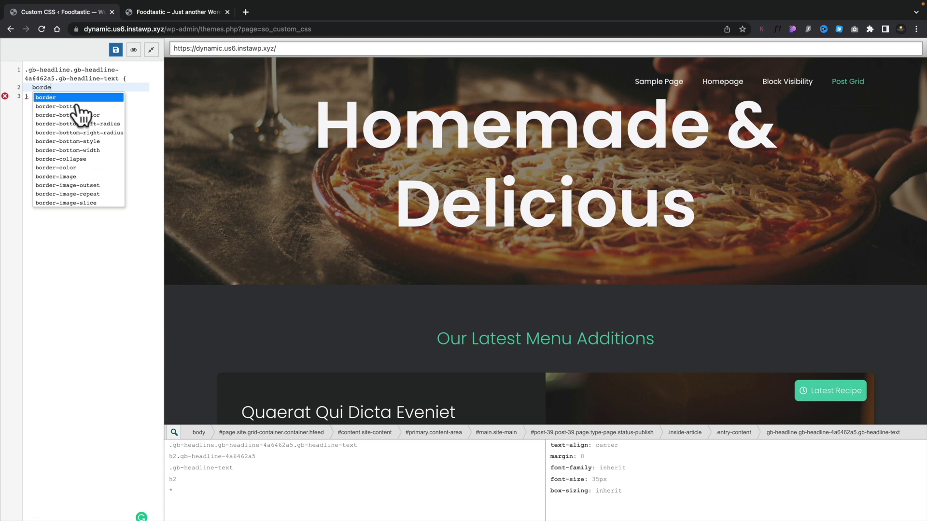
click(56, 99)
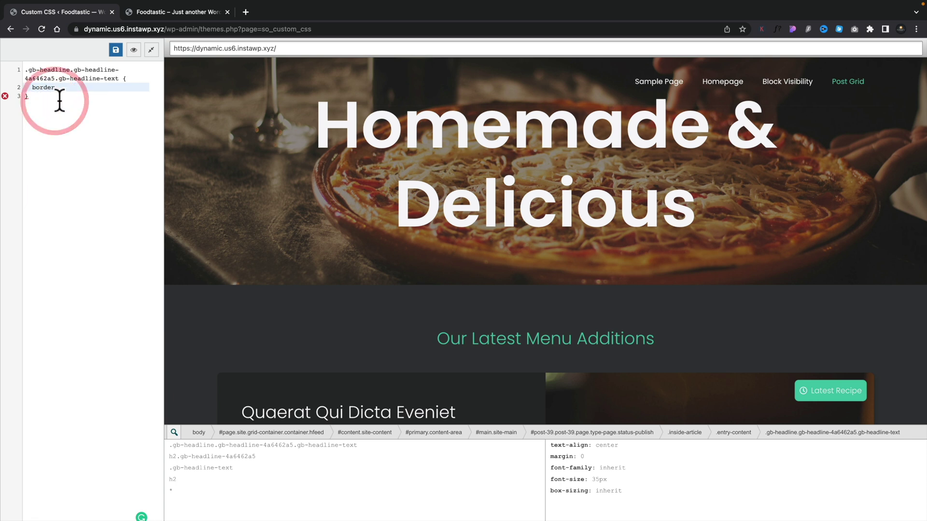
text(:)
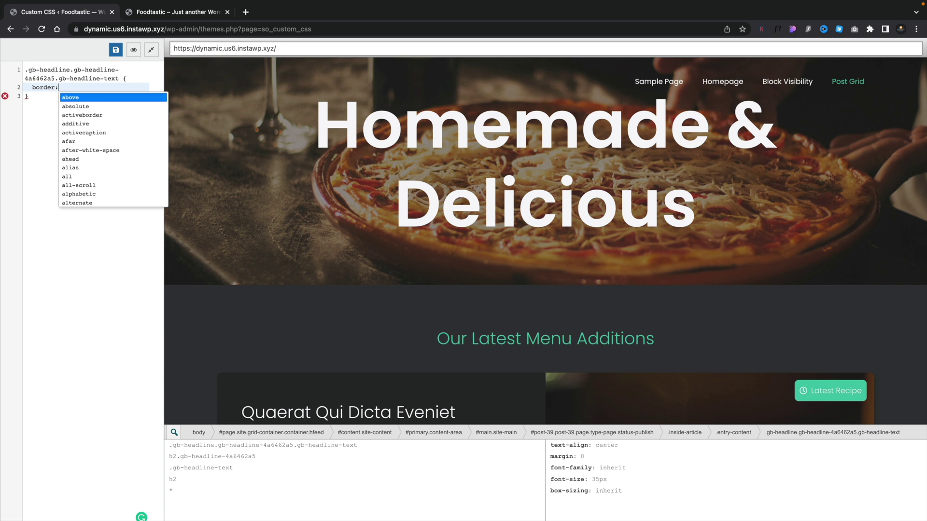
text(2px;)
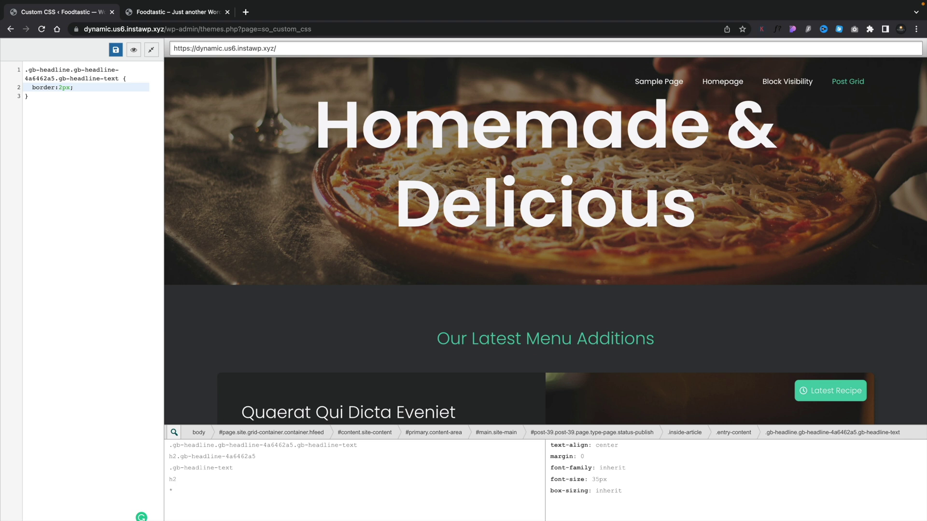
key(Down)
key(Return)
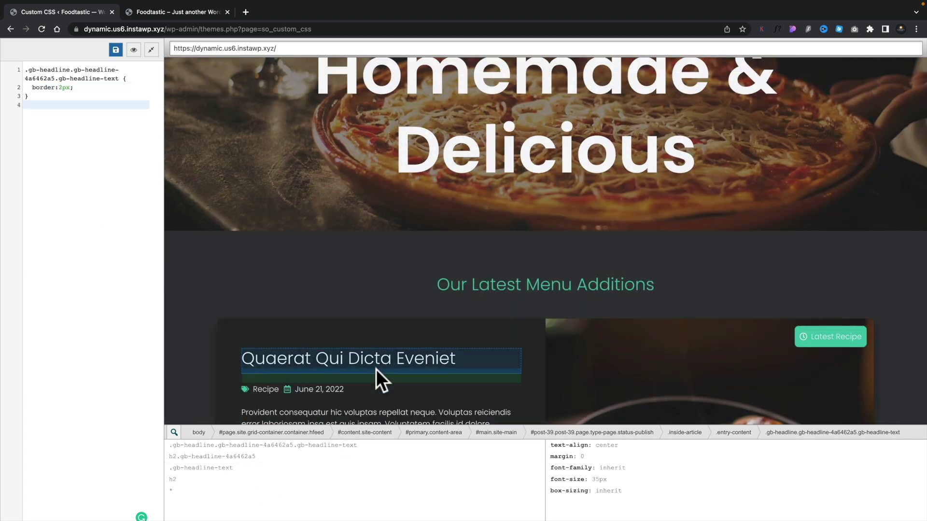
scroll(375, 370, down, 10)
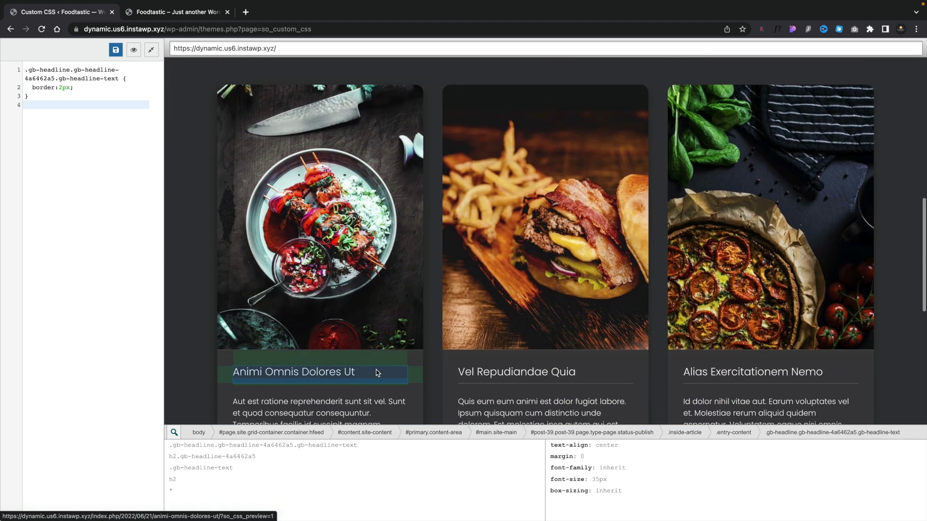
- Inspect a recipe card heading and add an empty 'h3.gb-headline-2abc7bbd a' rule below
click(322, 377)
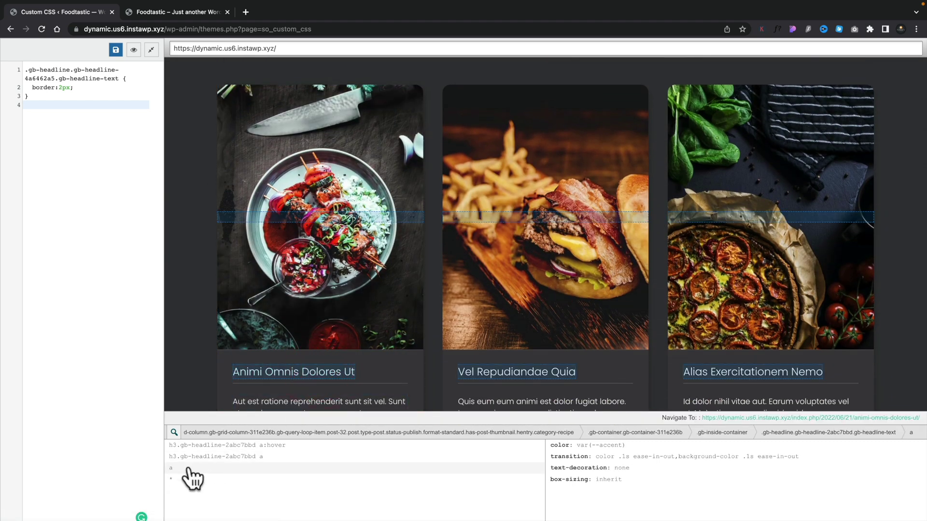
click(204, 457)
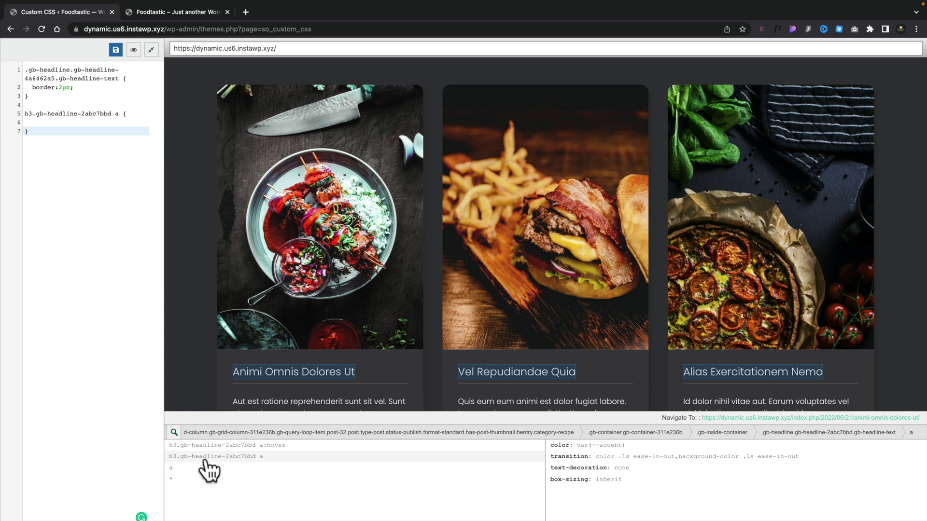
click(54, 124)
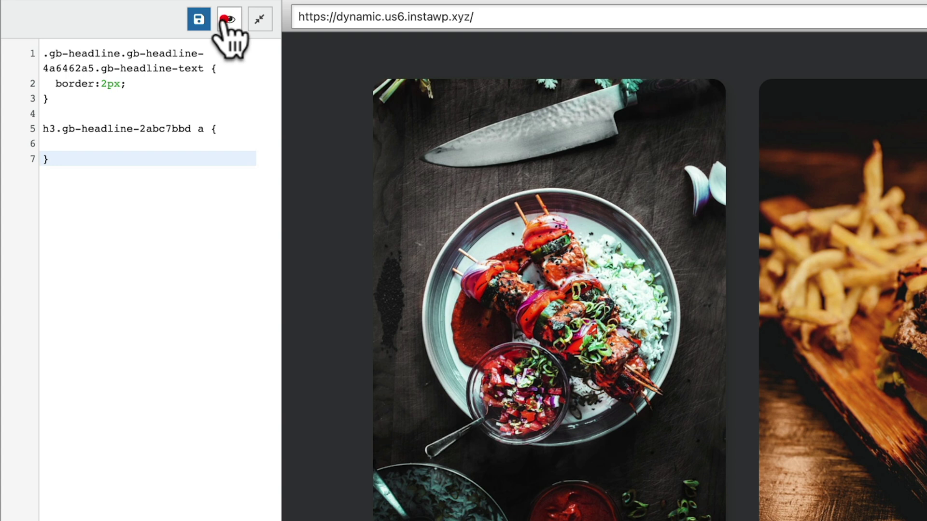
click(227, 19)
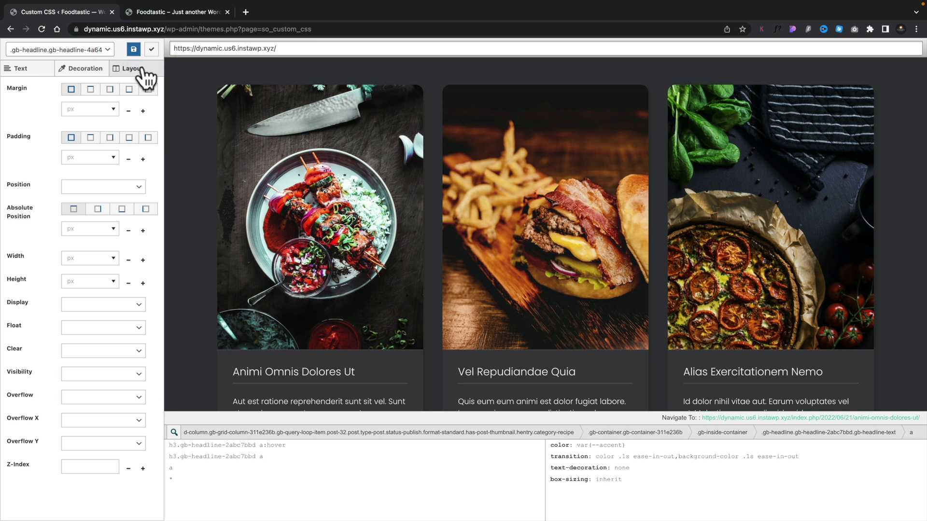
- Return to code with only the headline's border: 2px rule and go back to the main Custom CSS page
click(152, 51)
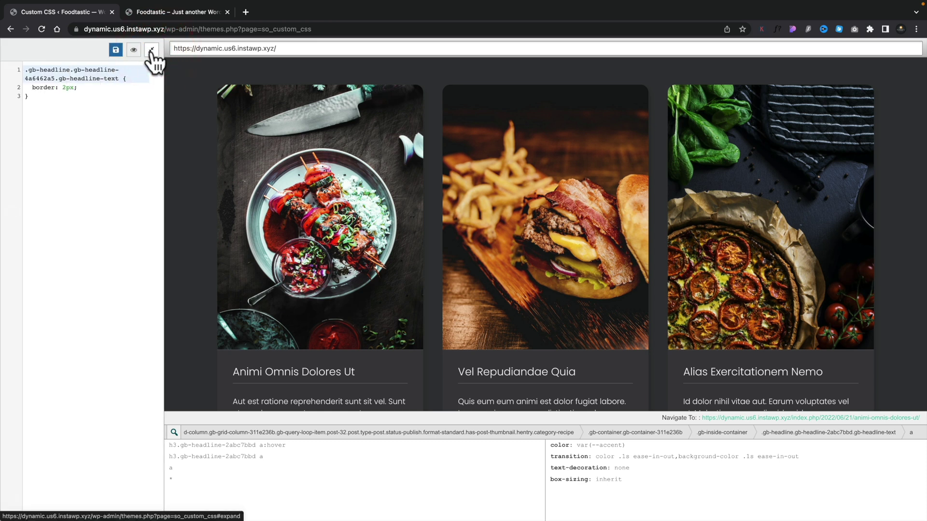
click(151, 51)
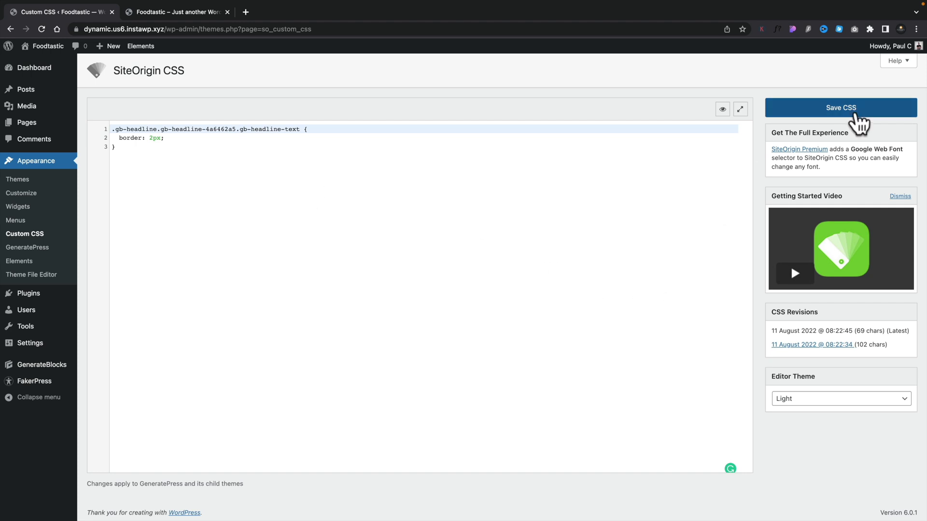
- Save the border rule as a new revision, then load the 08:22:45 and latest 08:22:58 revisions
click(857, 115)
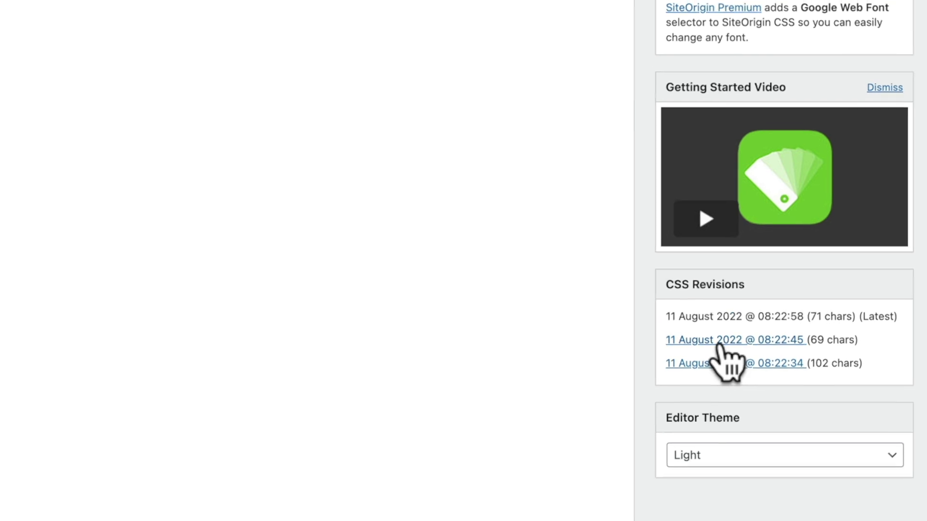
click(717, 341)
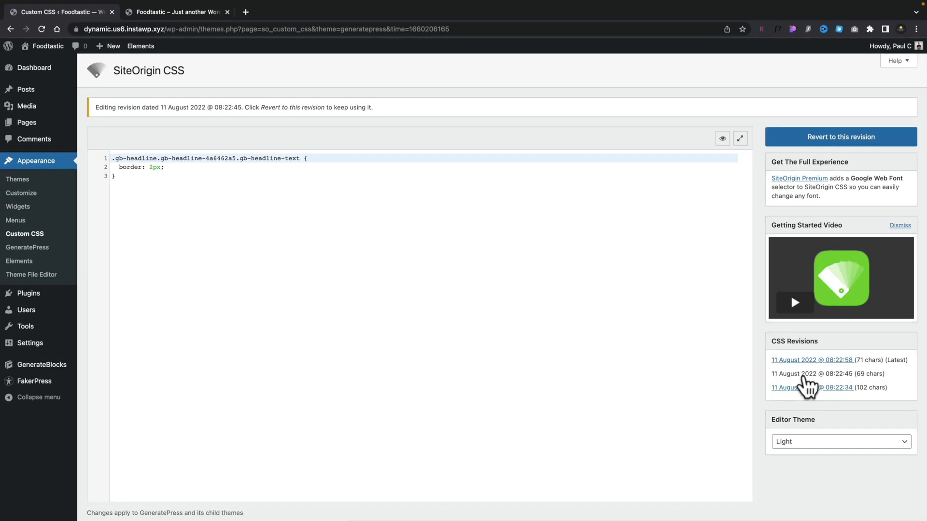
click(802, 361)
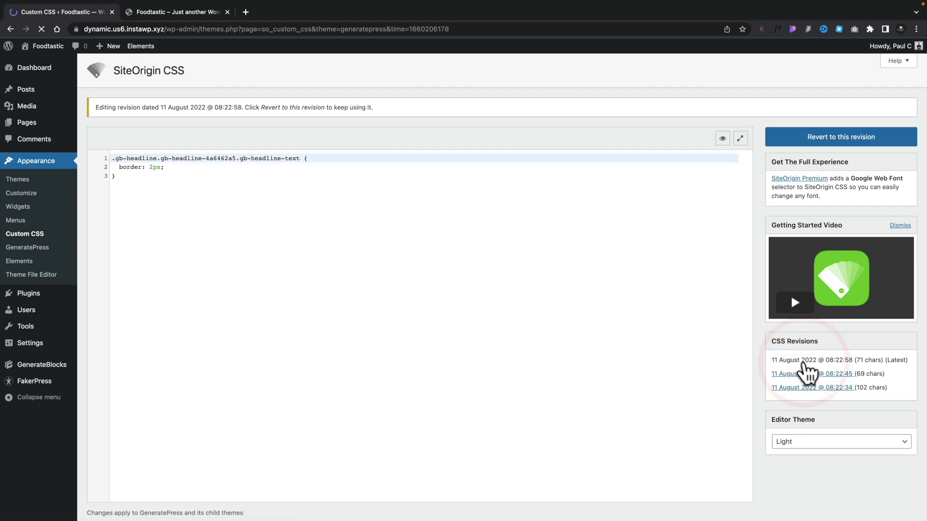